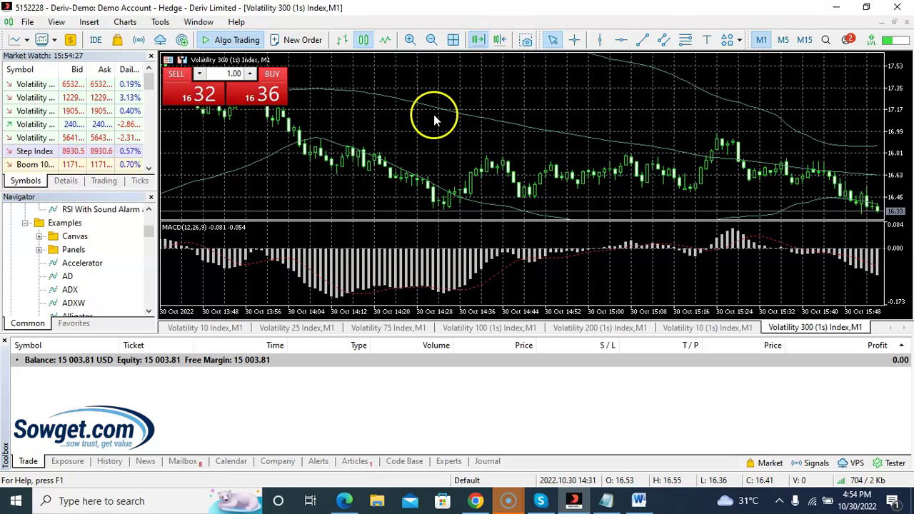
{"action": "mouse_move", "coordinate": [266, 157]}
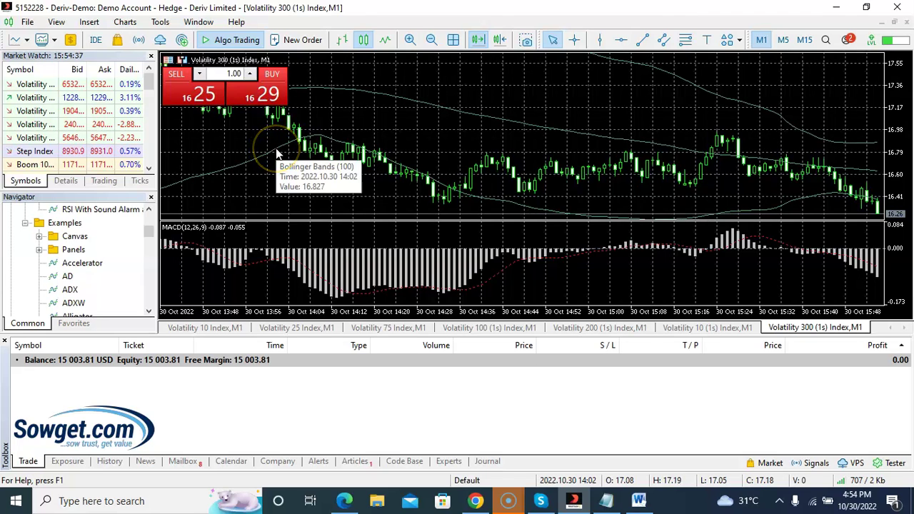
{"action": "right_click", "coordinate": [277, 150]}
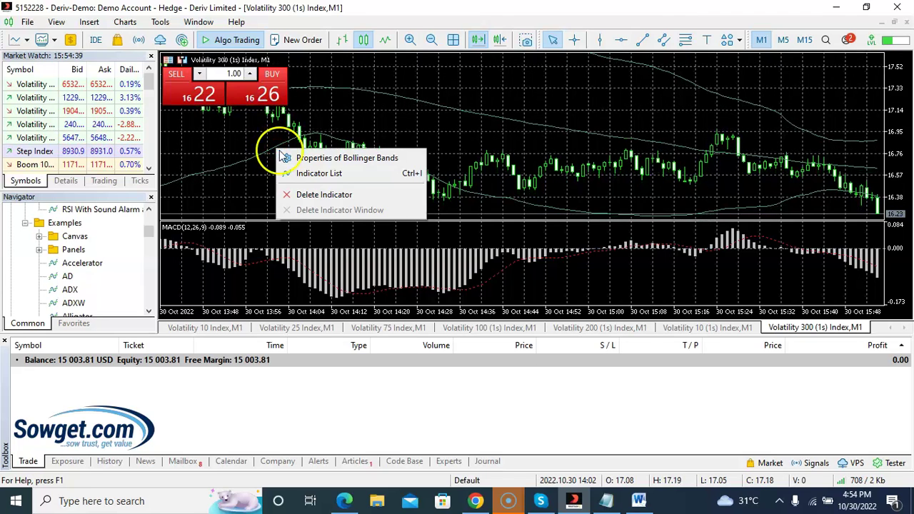
{"action": "left_click", "coordinate": [319, 160]}
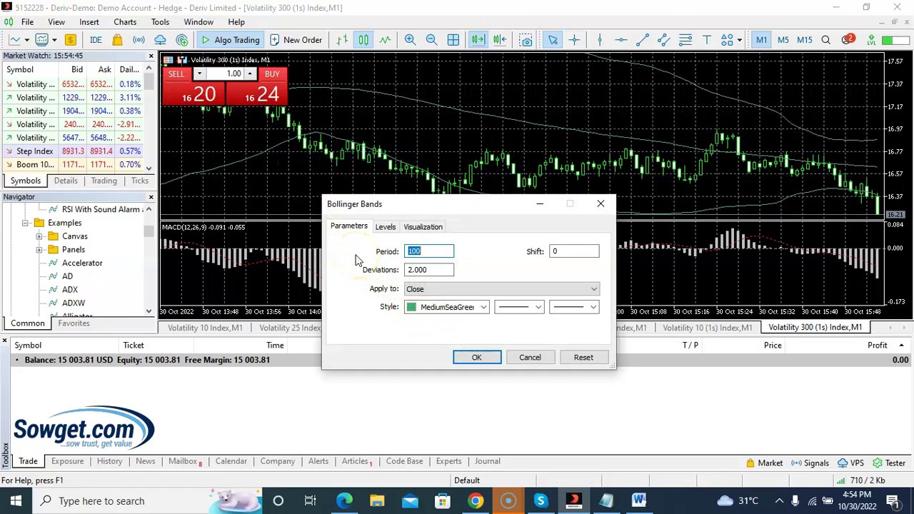
{"action": "left_click", "coordinate": [397, 261]}
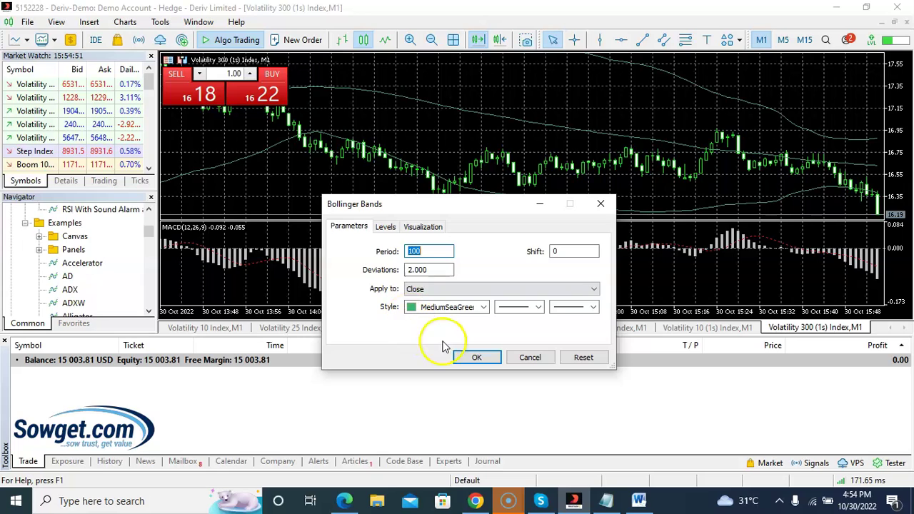
{"action": "left_click", "coordinate": [479, 358]}
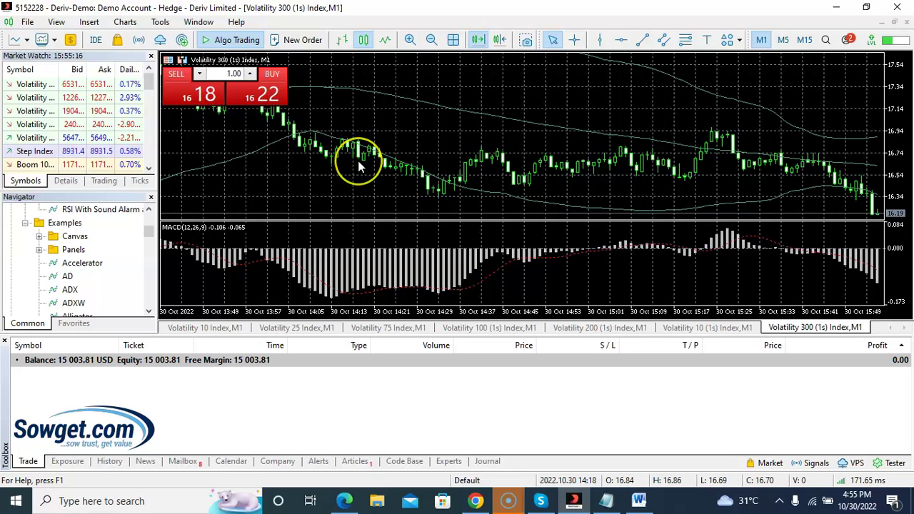
{"action": "left_click", "coordinate": [285, 134]}
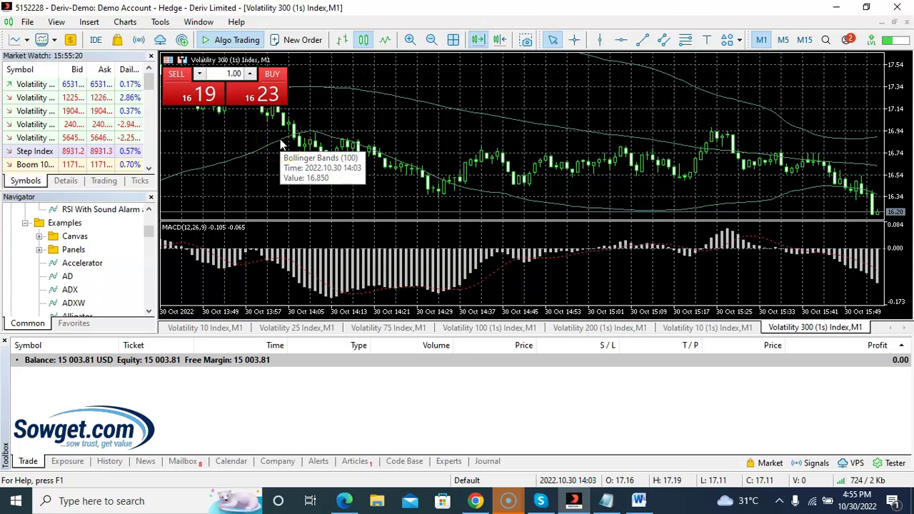
{"action": "left_click", "coordinate": [89, 22]}
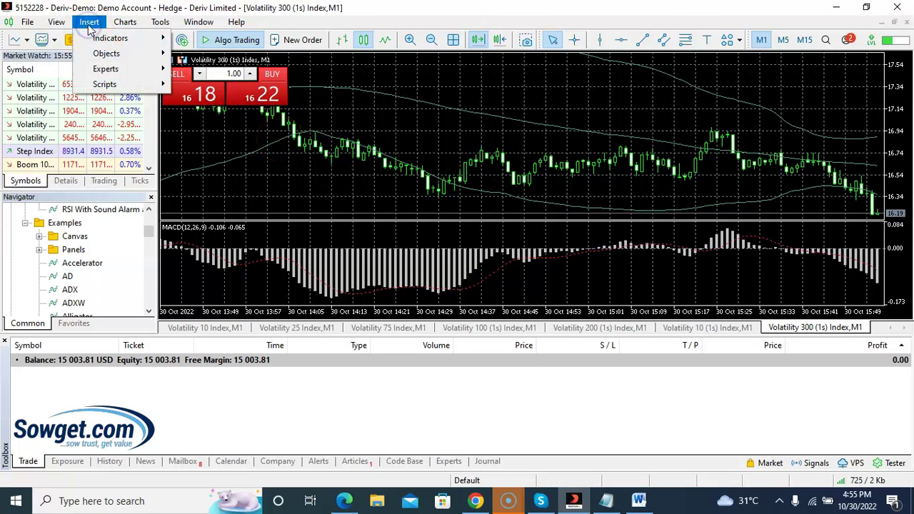
{"action": "left_click", "coordinate": [112, 39]}
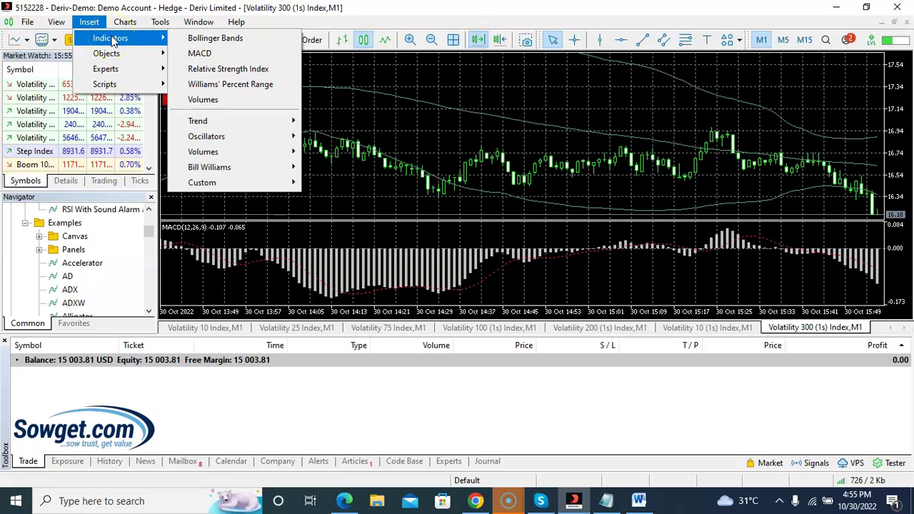
{"action": "left_click_drag", "start_coordinate": [193, 55], "coordinate": [228, 42]}
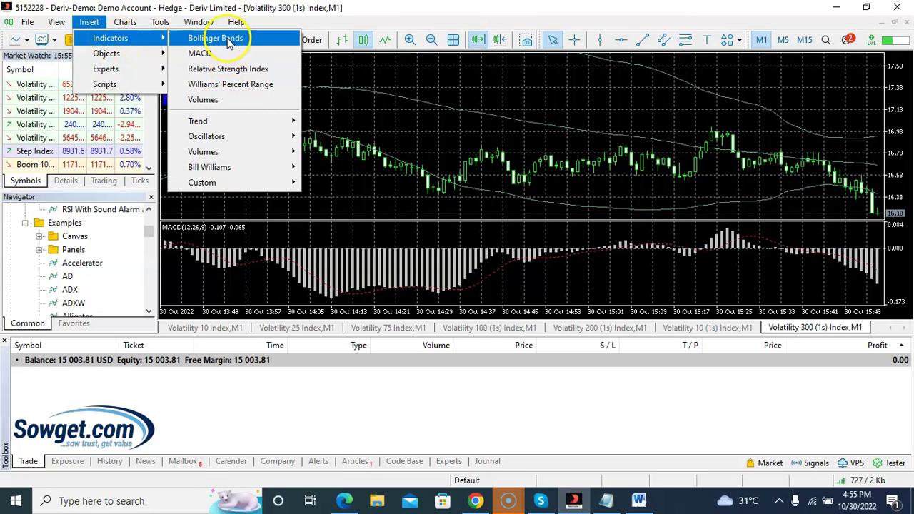
{"action": "left_click", "coordinate": [280, 120]}
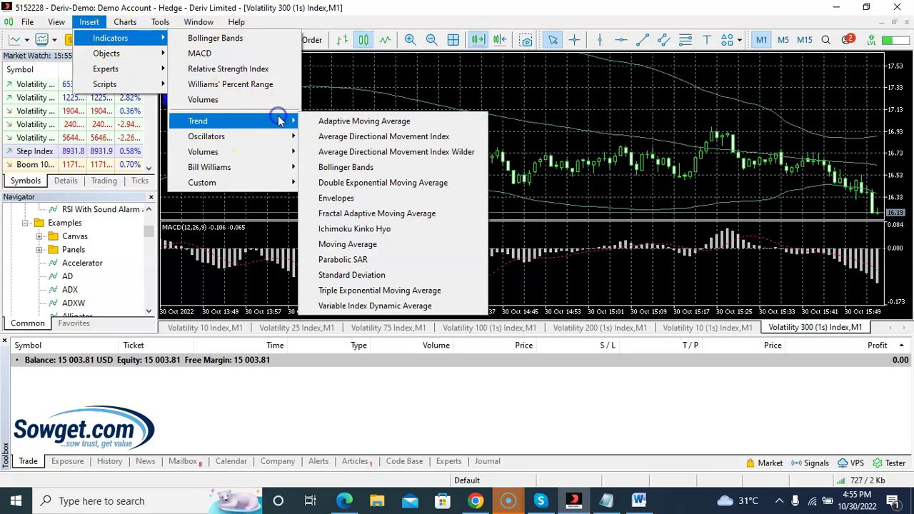
{"action": "left_click", "coordinate": [349, 168]}
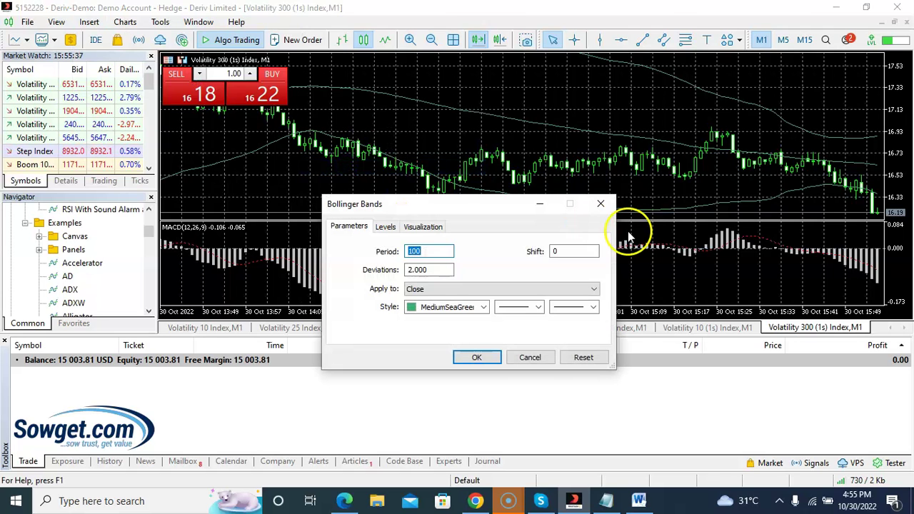
{"action": "left_click", "coordinate": [609, 207]}
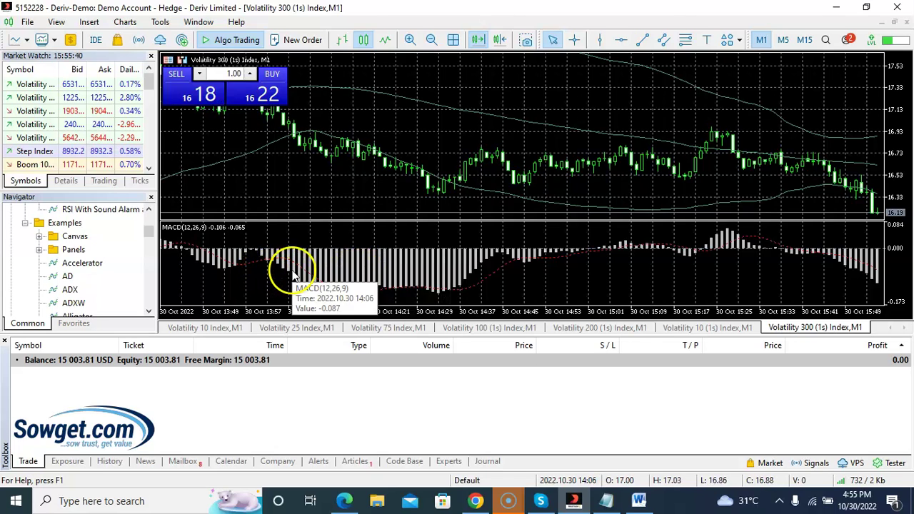
{"action": "mouse_move", "coordinate": [351, 275]}
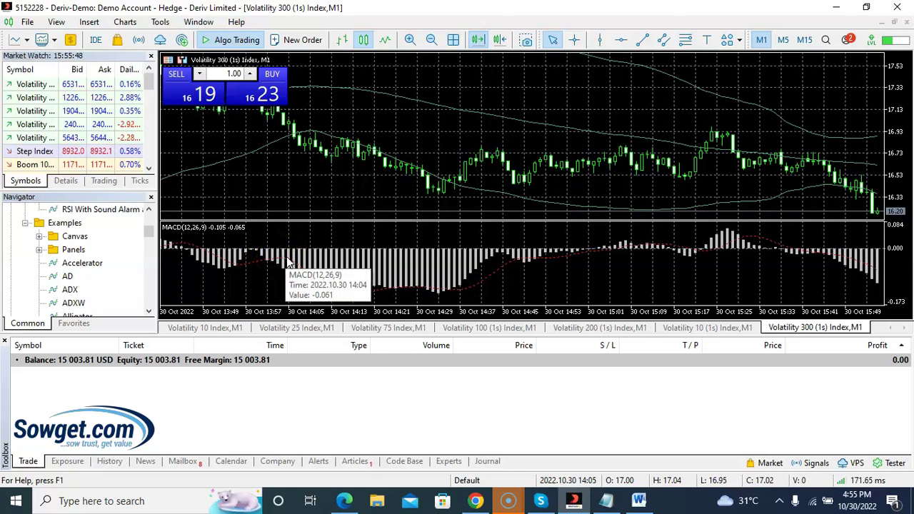
{"action": "right_click", "coordinate": [286, 257]}
{"action": "left_click", "coordinate": [321, 265]}
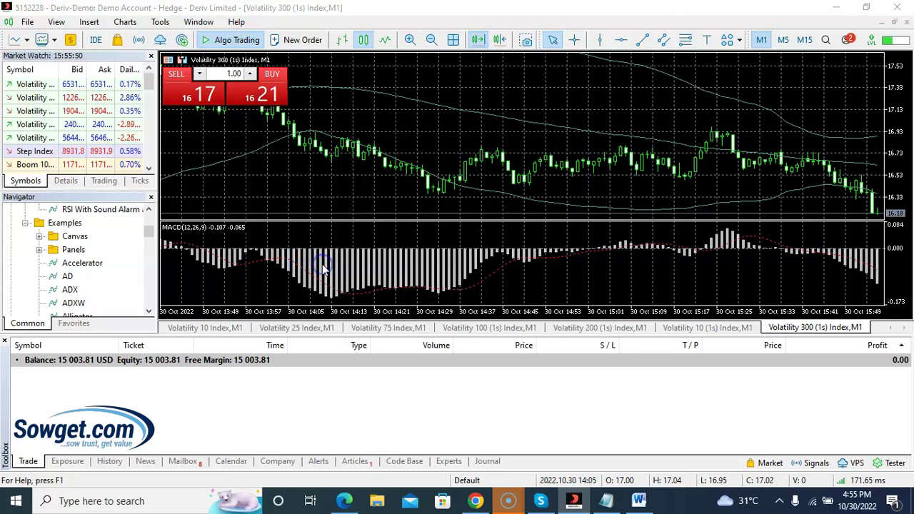
{"action": "left_click", "coordinate": [327, 265]}
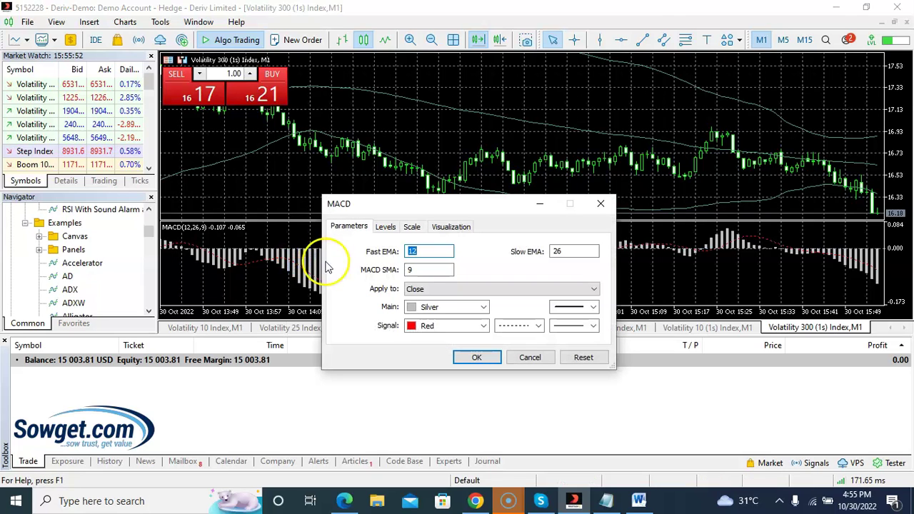
{"action": "left_click", "coordinate": [362, 249]}
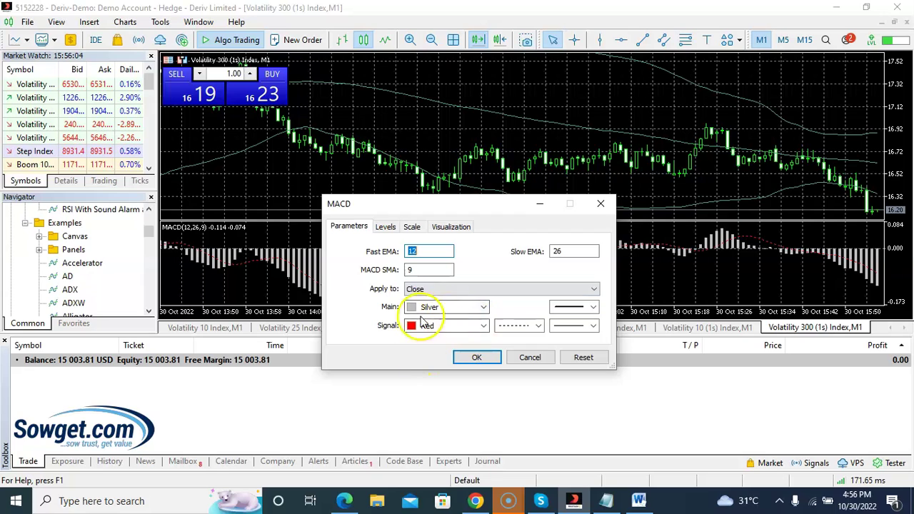
{"action": "left_click", "coordinate": [471, 356]}
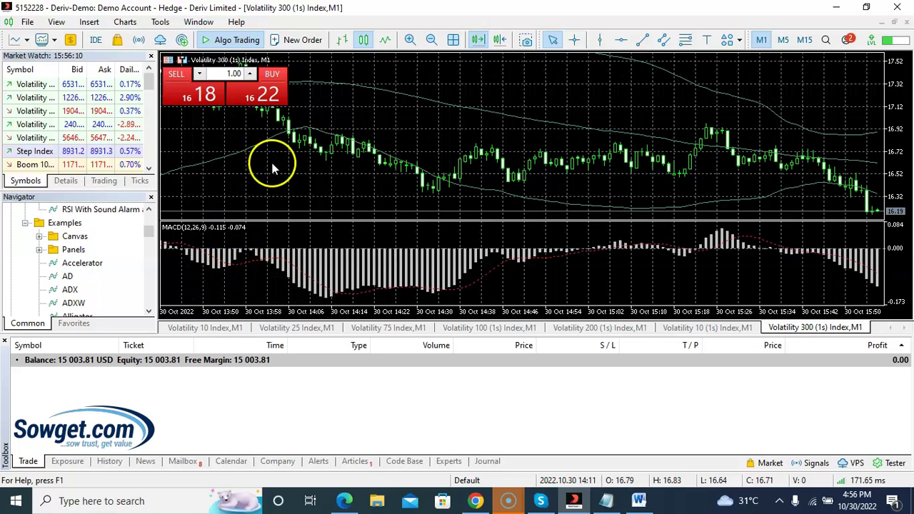
Cycle through the Volatility 10, 25, 75, 100 (1s), 200 (1s), 10 (1s) and 300 (1s) chart tabs.
{"action": "left_click", "coordinate": [197, 328]}
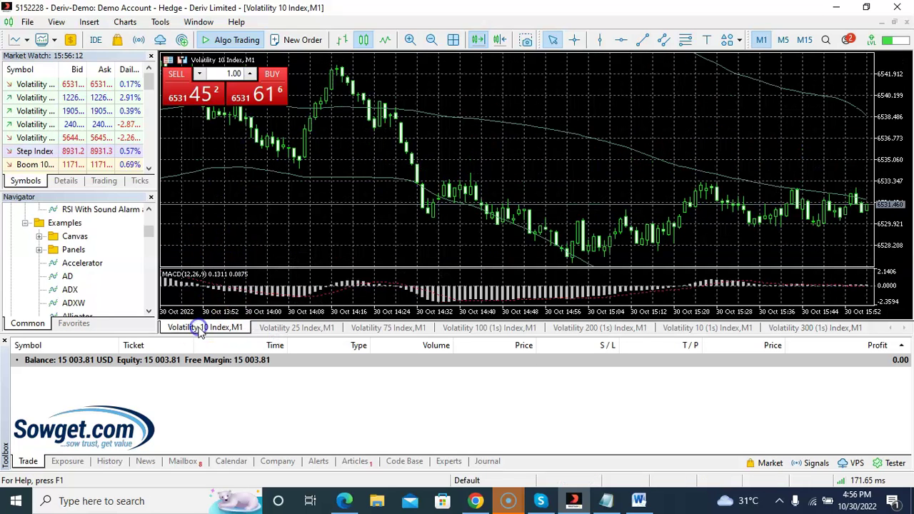
{"action": "left_click", "coordinate": [297, 330]}
{"action": "left_click", "coordinate": [415, 331]}
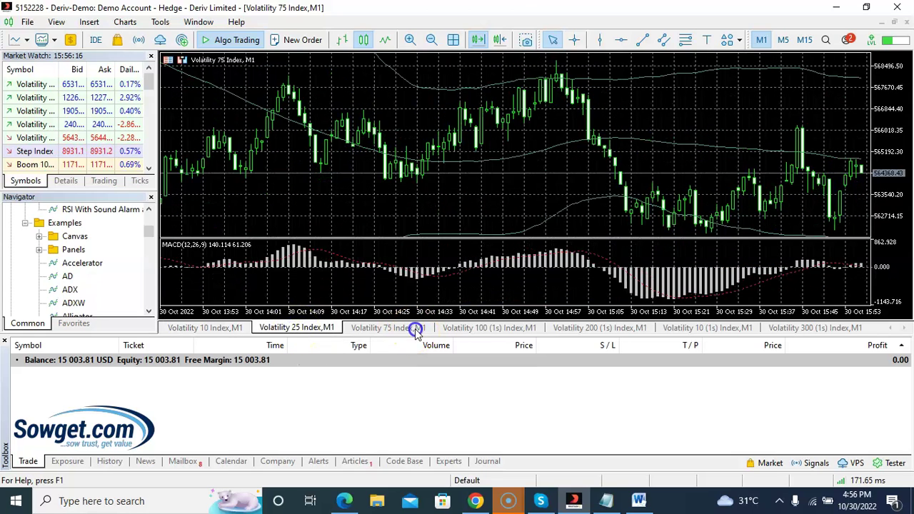
{"action": "left_click", "coordinate": [506, 330]}
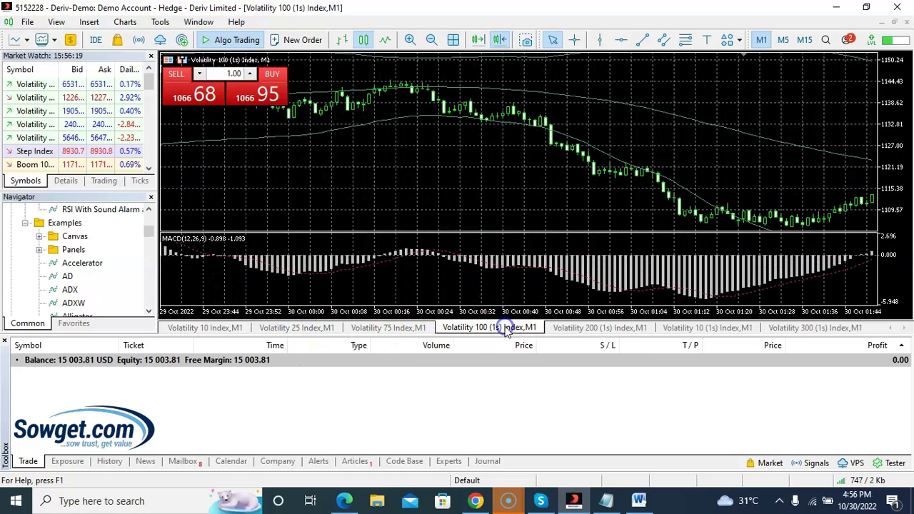
{"action": "left_click", "coordinate": [592, 331]}
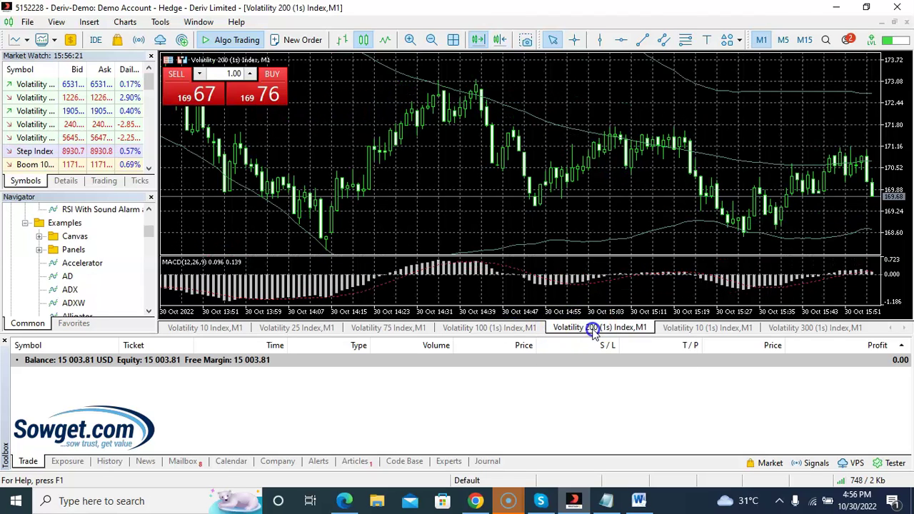
{"action": "left_click", "coordinate": [695, 328]}
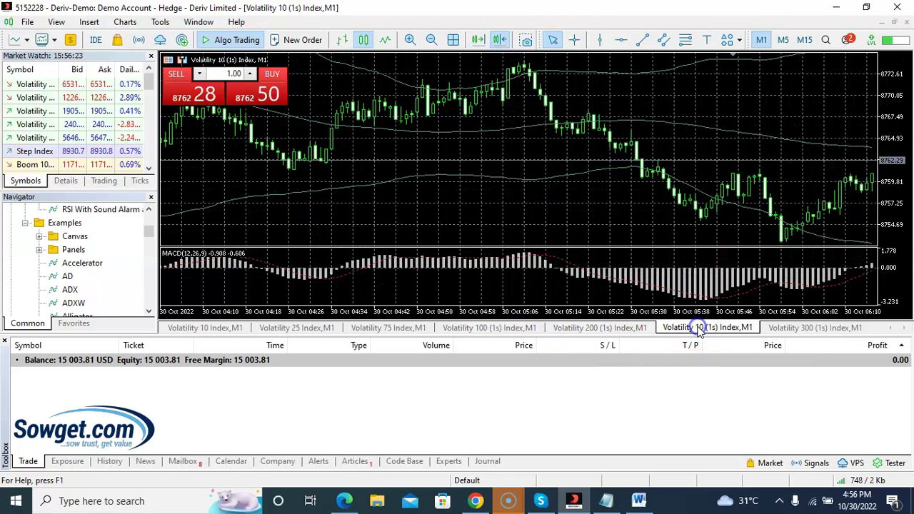
{"action": "left_click", "coordinate": [797, 330]}
{"action": "left_click", "coordinate": [732, 331]}
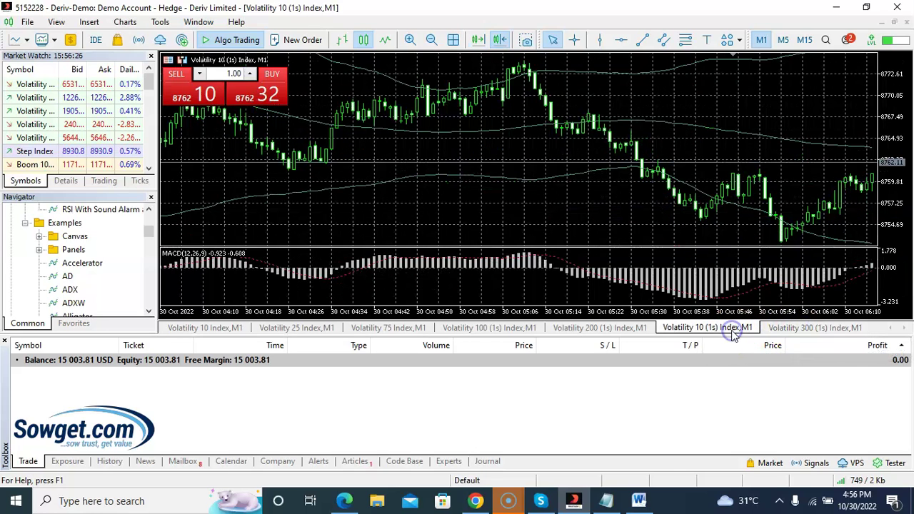
Toggle Auto Scroll and Chart Shift, then bring up the Volatility 300 (1s) chart with Ctrl+Tab.
{"action": "left_click", "coordinate": [478, 40]}
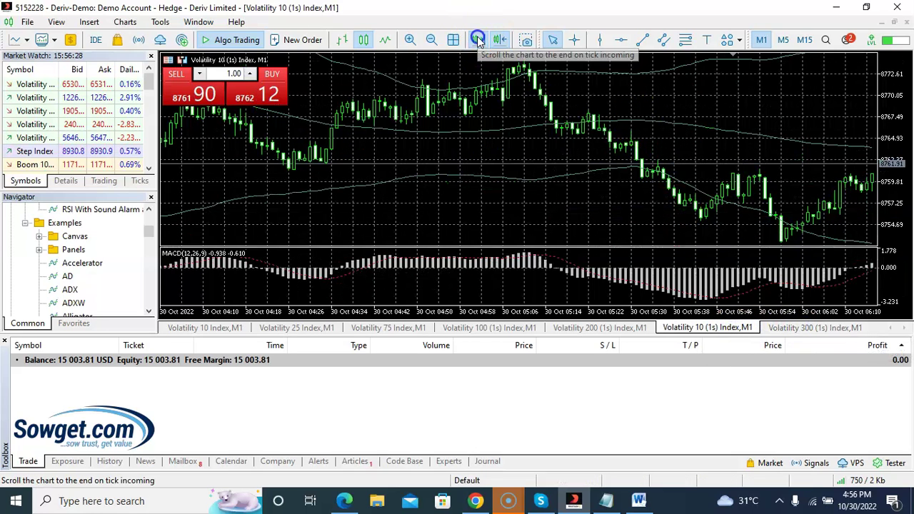
{"action": "left_click", "coordinate": [477, 40]}
{"action": "left_click", "coordinate": [499, 40]}
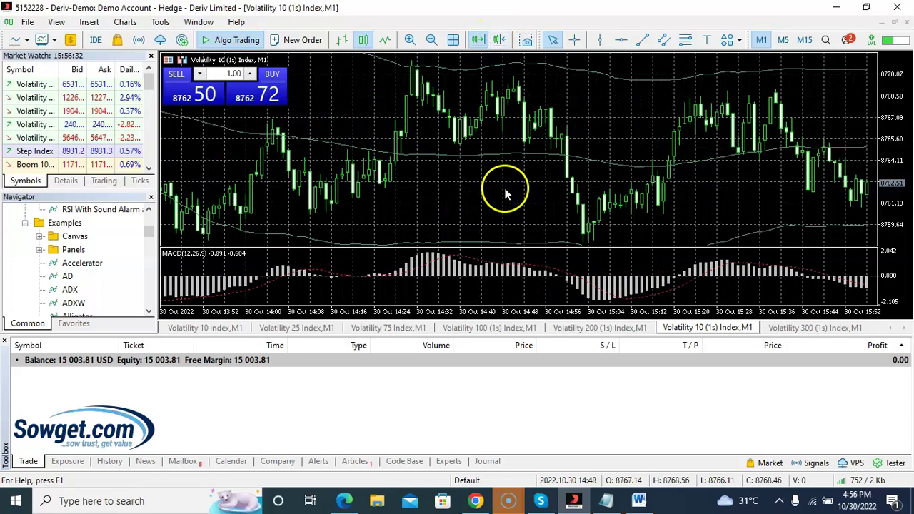
{"action": "key", "text": "ctrl+Tab"}
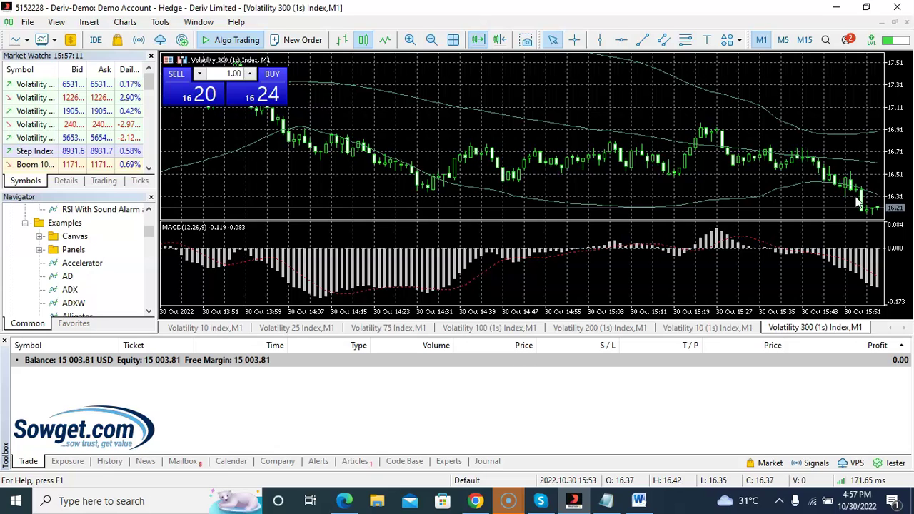
{"action": "mouse_move", "coordinate": [840, 261]}
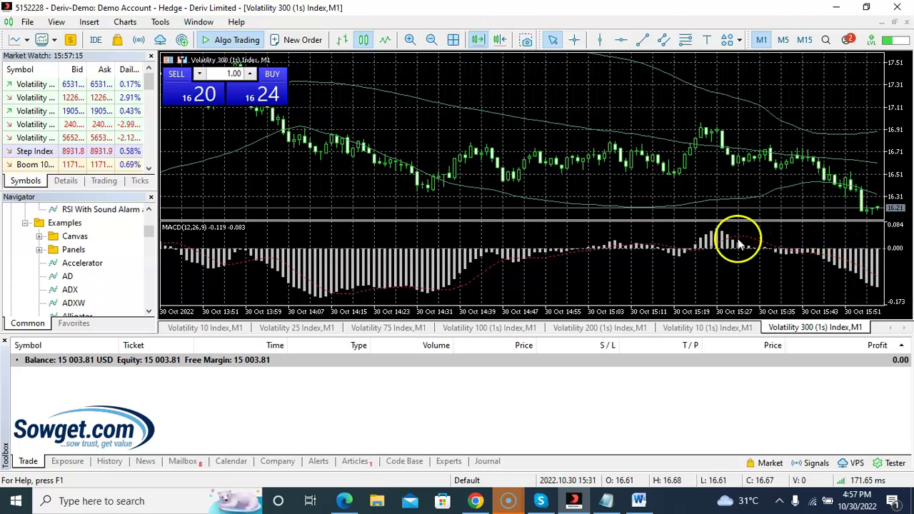
{"action": "mouse_move", "coordinate": [774, 249]}
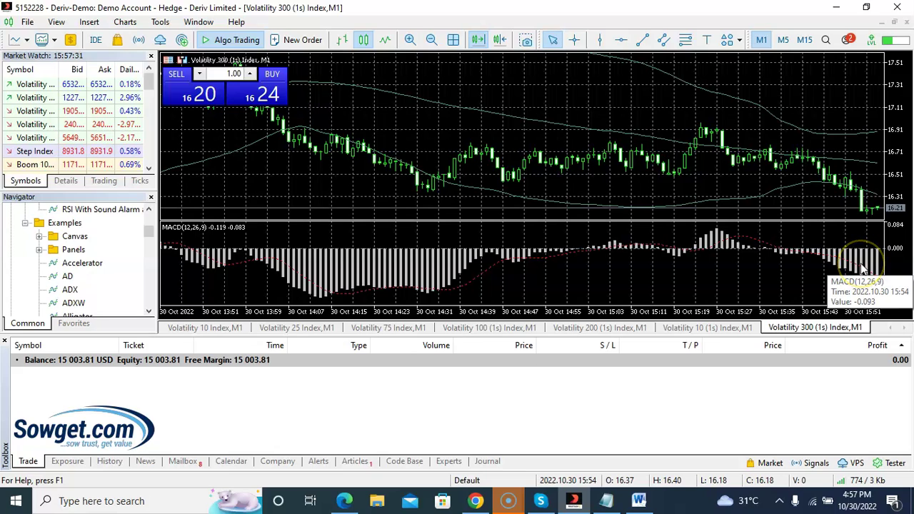
{"action": "left_click", "coordinate": [851, 263]}
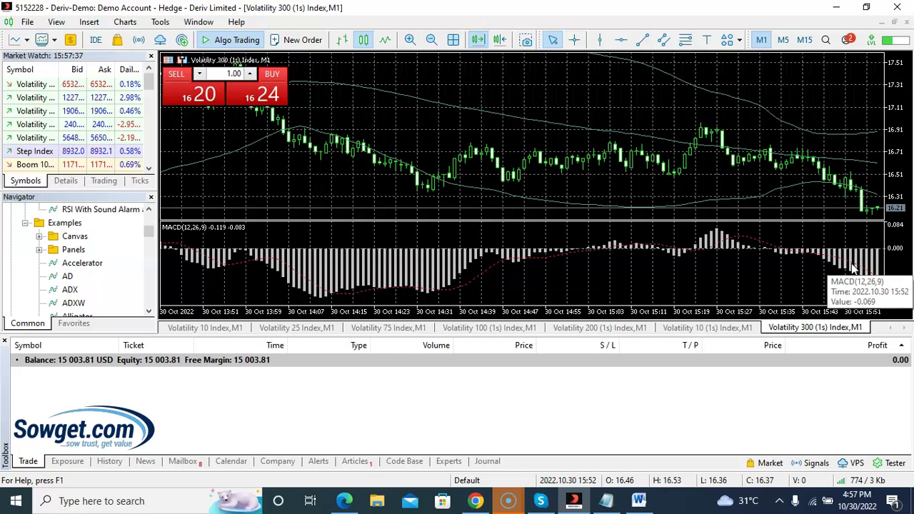
{"action": "left_click", "coordinate": [869, 201]}
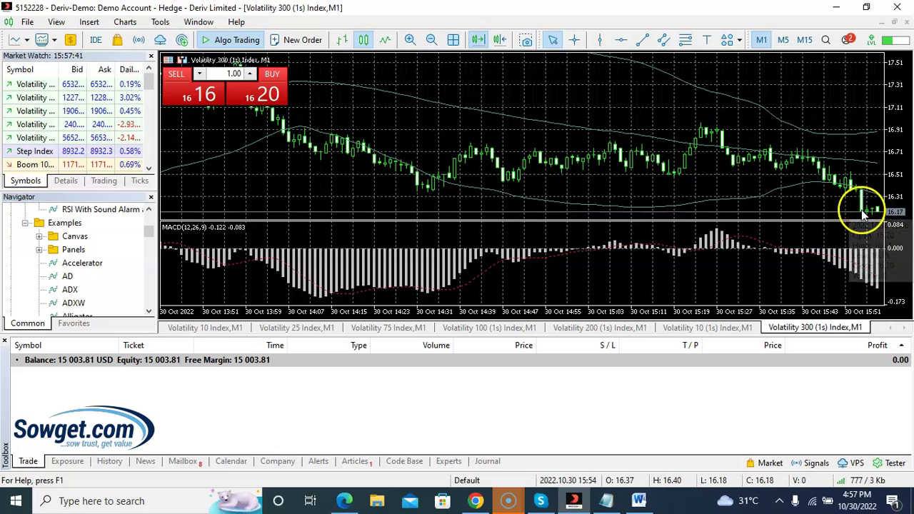
{"action": "mouse_move", "coordinate": [863, 211]}
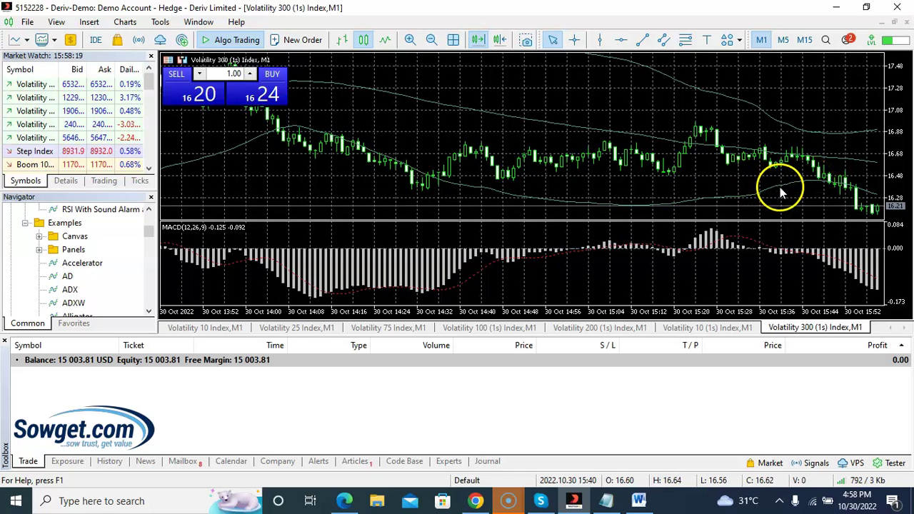
{"action": "right_click", "coordinate": [809, 158]}
{"action": "left_click", "coordinate": [817, 167]}
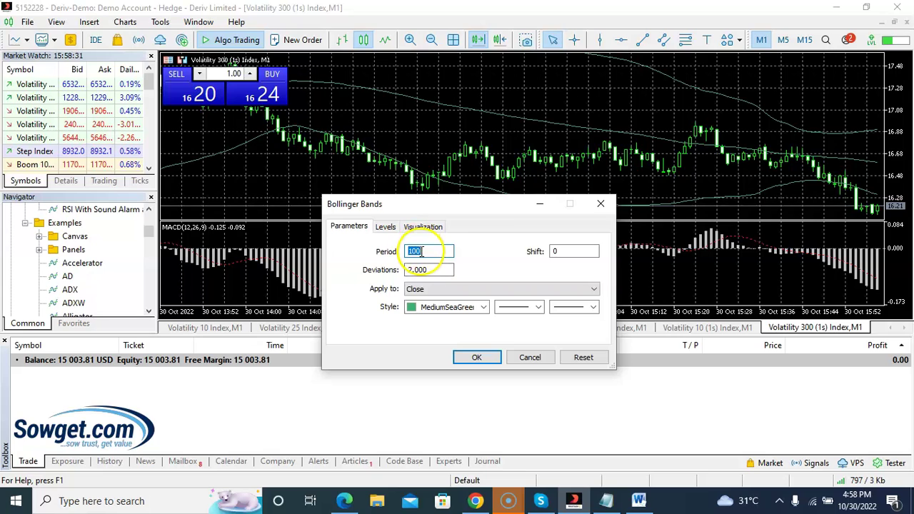
{"action": "left_click", "coordinate": [598, 204]}
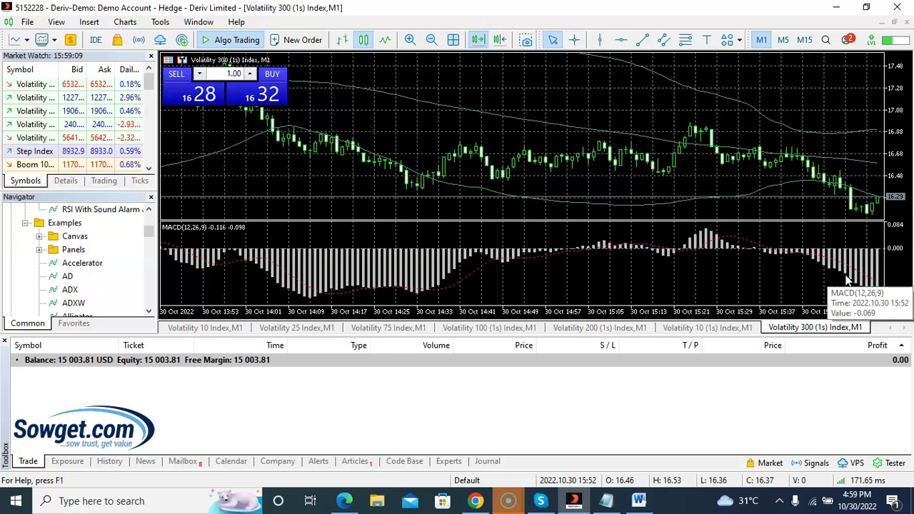
{"action": "left_click", "coordinate": [877, 209]}
{"action": "mouse_move", "coordinate": [878, 204]}
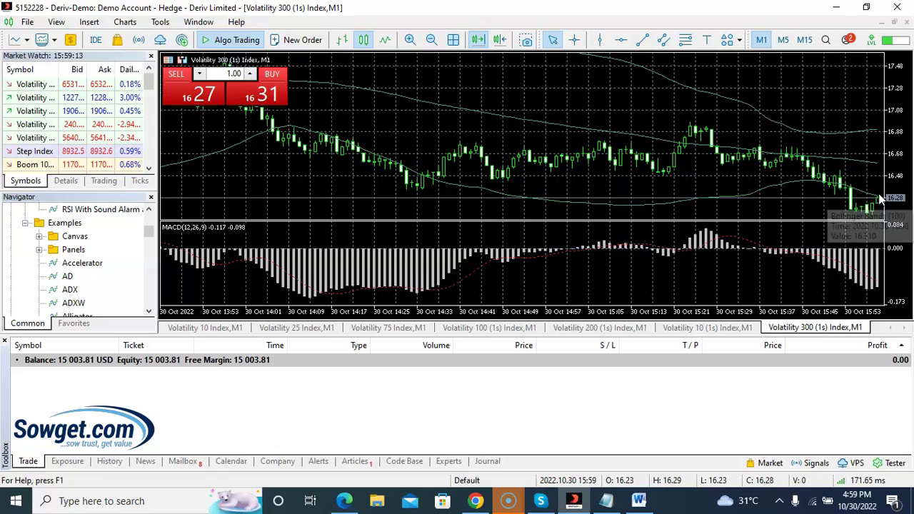
{"action": "left_click", "coordinate": [842, 179]}
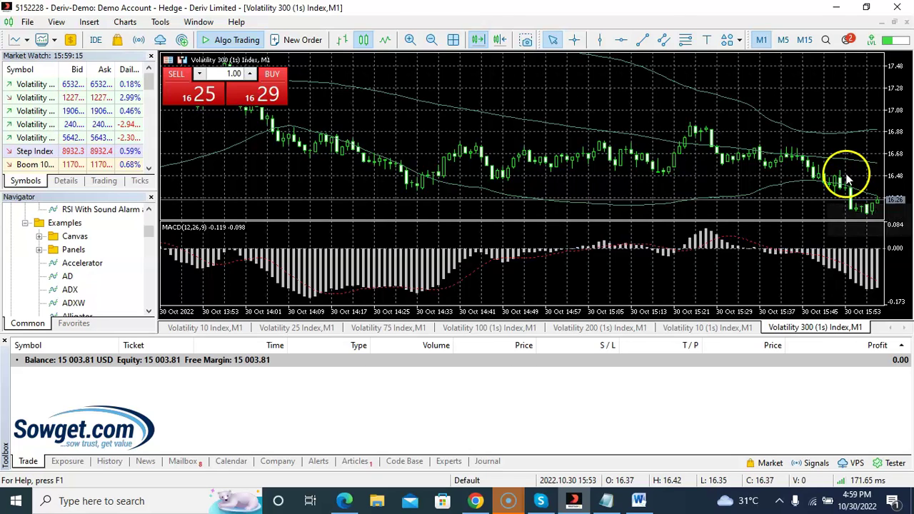
{"action": "left_click", "coordinate": [853, 194]}
{"action": "left_click", "coordinate": [840, 181]}
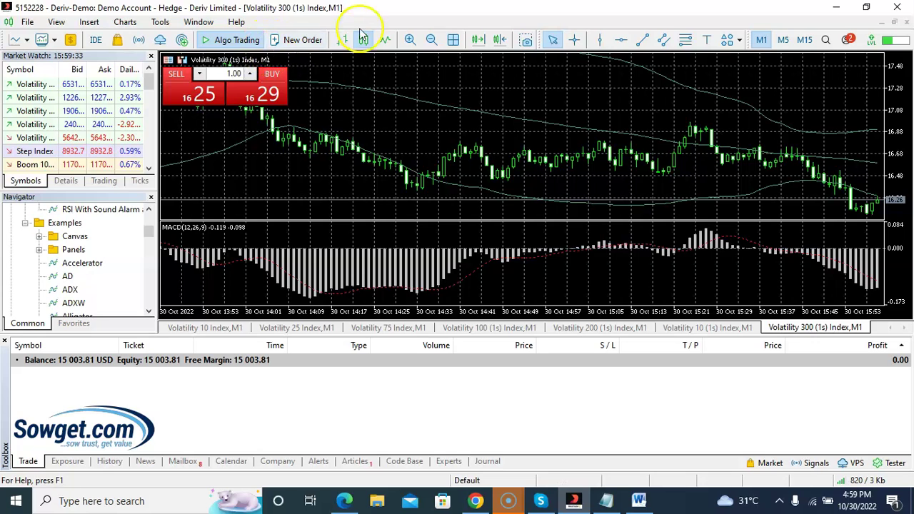
Turn on the crosshair and read OHLC values of individual candles.
{"action": "left_click", "coordinate": [576, 41]}
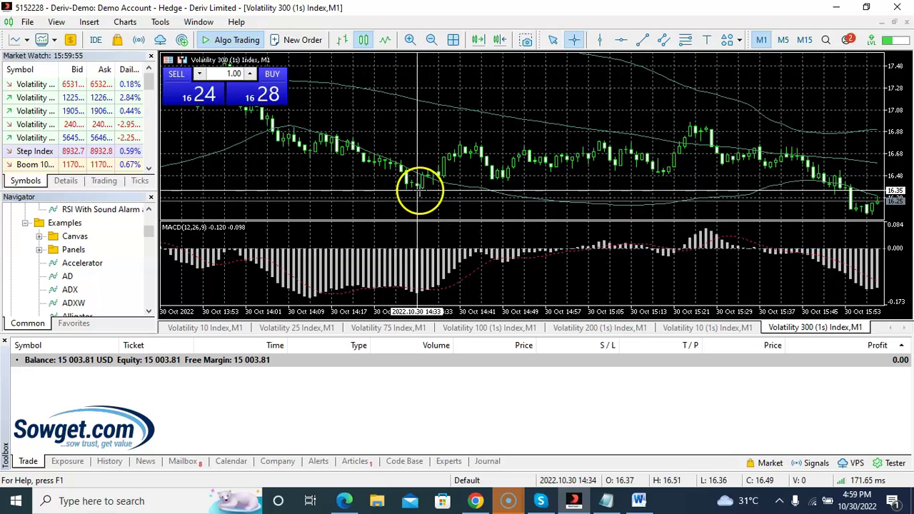
{"action": "mouse_move", "coordinate": [425, 173]}
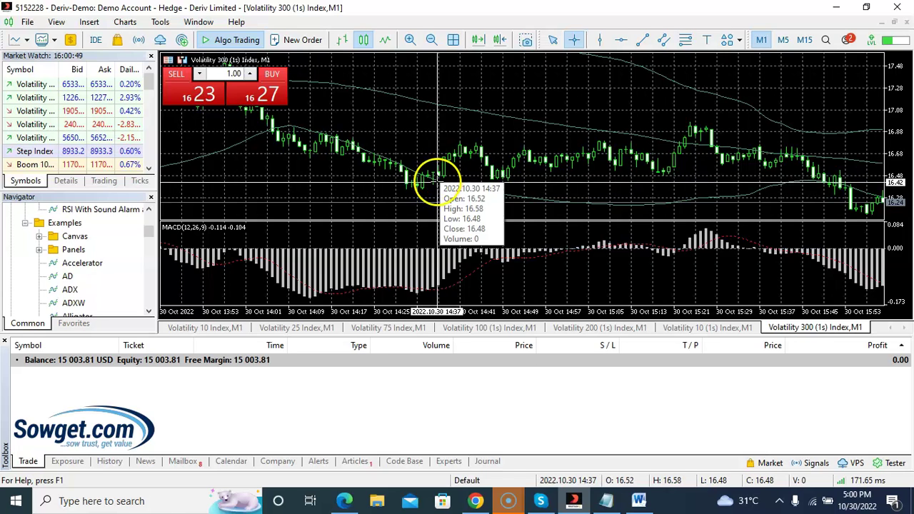
{"action": "mouse_move", "coordinate": [433, 171]}
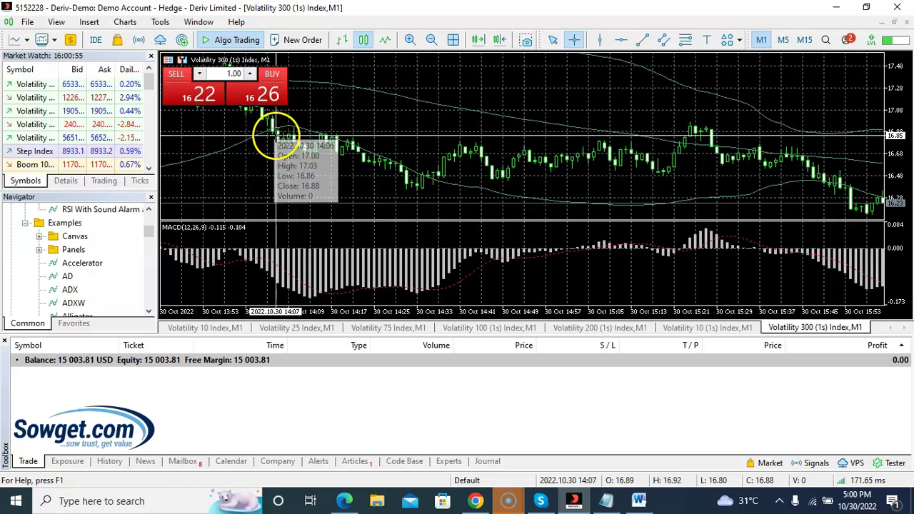
{"action": "mouse_move", "coordinate": [284, 151]}
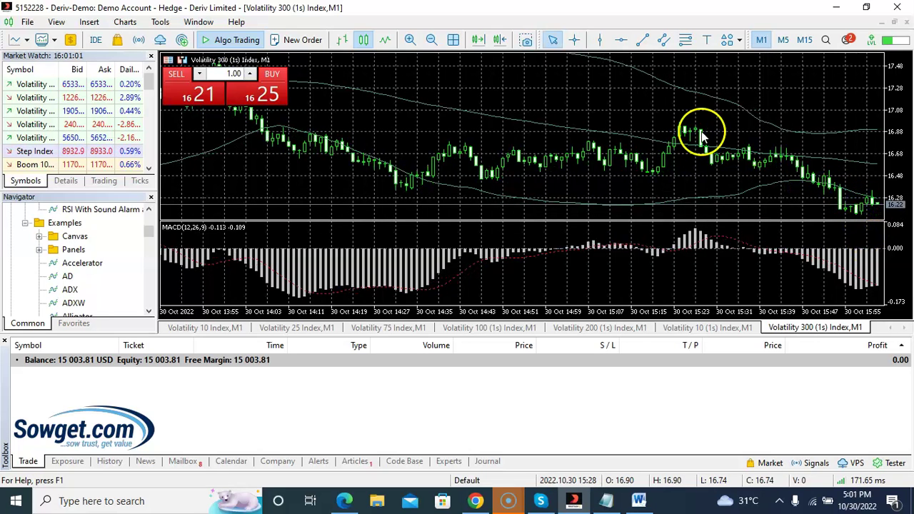
Pin the crosshair on a recent candle, drag it back to earlier candles, and scroll back in time.
{"action": "left_click", "coordinate": [844, 174]}
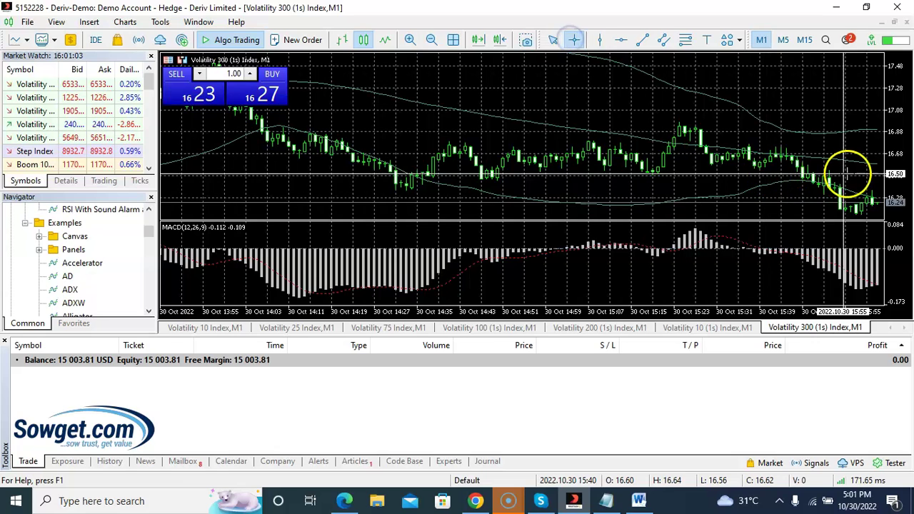
{"action": "left_click_drag", "start_coordinate": [848, 173], "coordinate": [655, 171]}
{"action": "scroll", "coordinate": [655, 172], "scroll_direction": "up", "scroll_amount": 5}
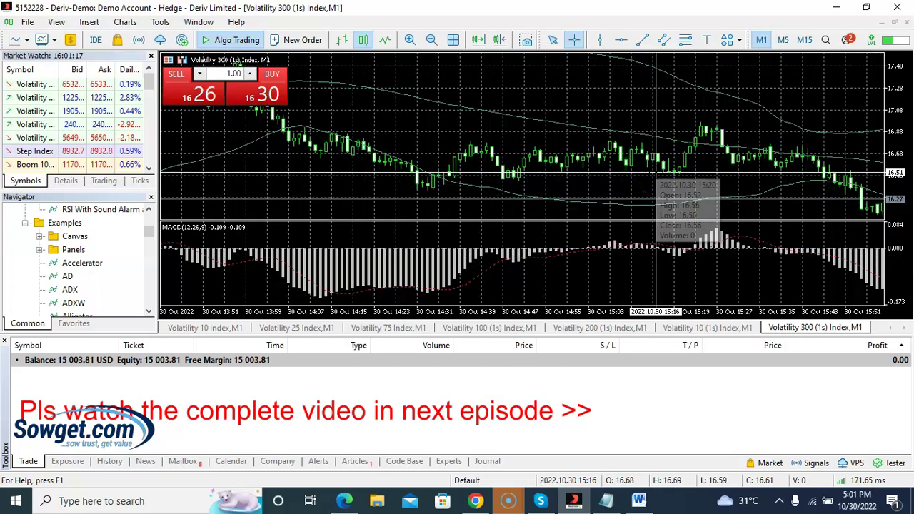
{"action": "scroll", "coordinate": [655, 172], "scroll_direction": "up", "scroll_amount": 4}
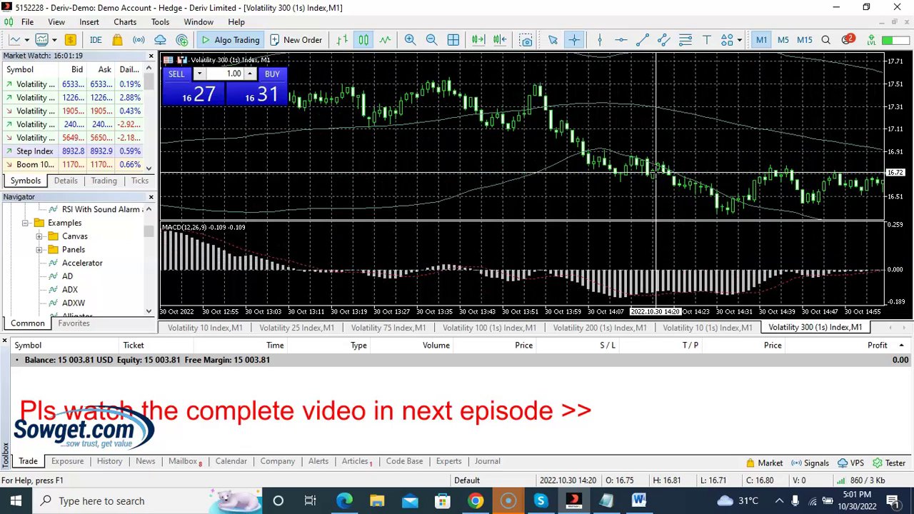